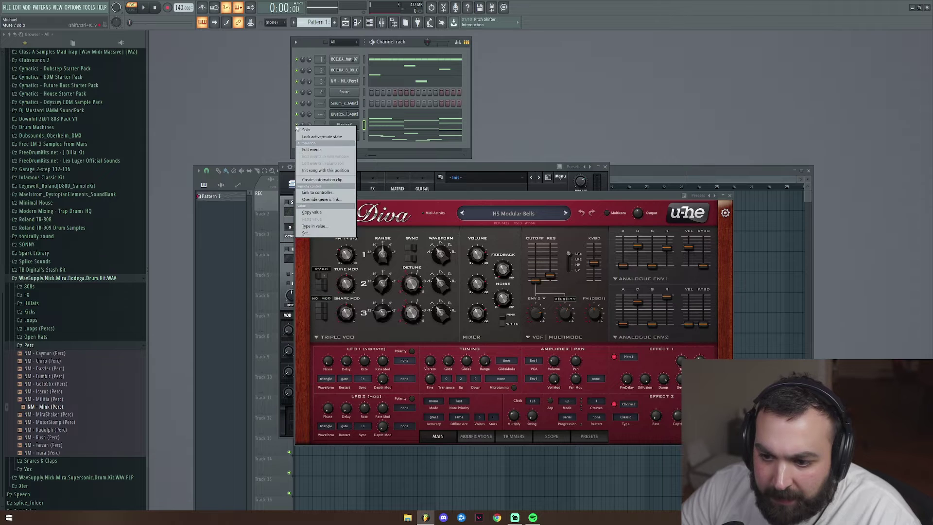
# Step: Solo the ElectraX channel and play back its chord notes in the piano roll
pyautogui.click(308, 133)
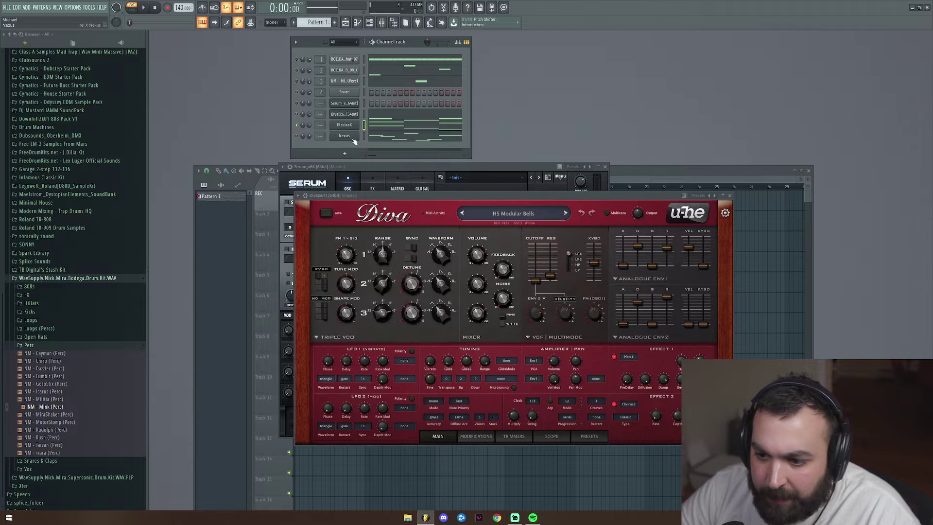
pyautogui.click(399, 128)
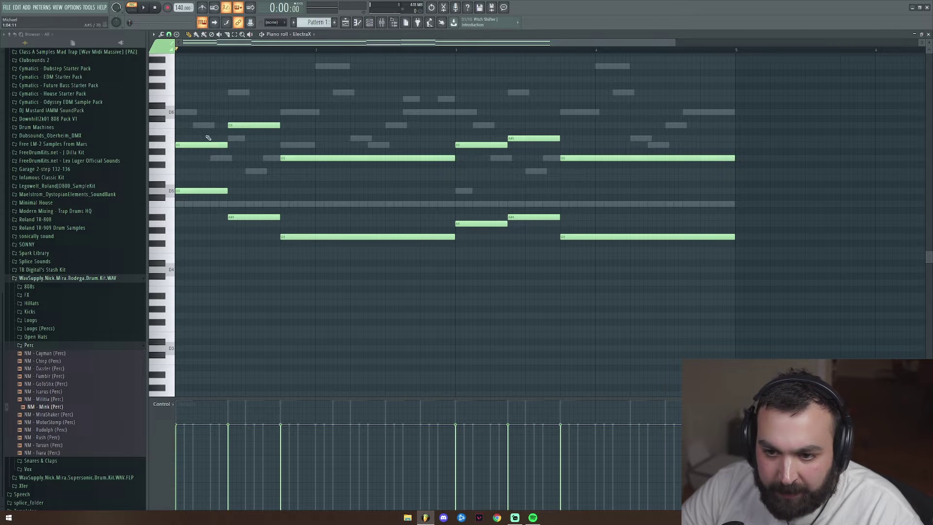
pyautogui.press('space')
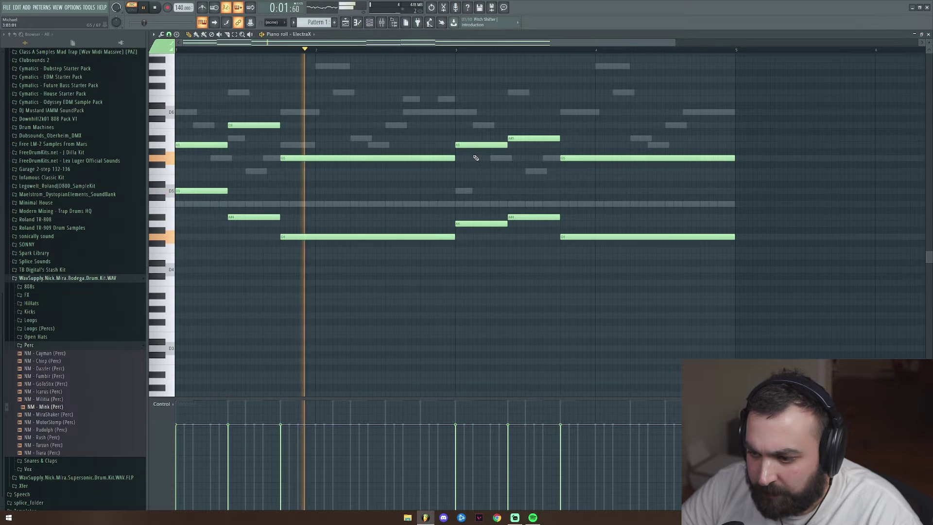
pyautogui.click(928, 34)
pyautogui.press('space')
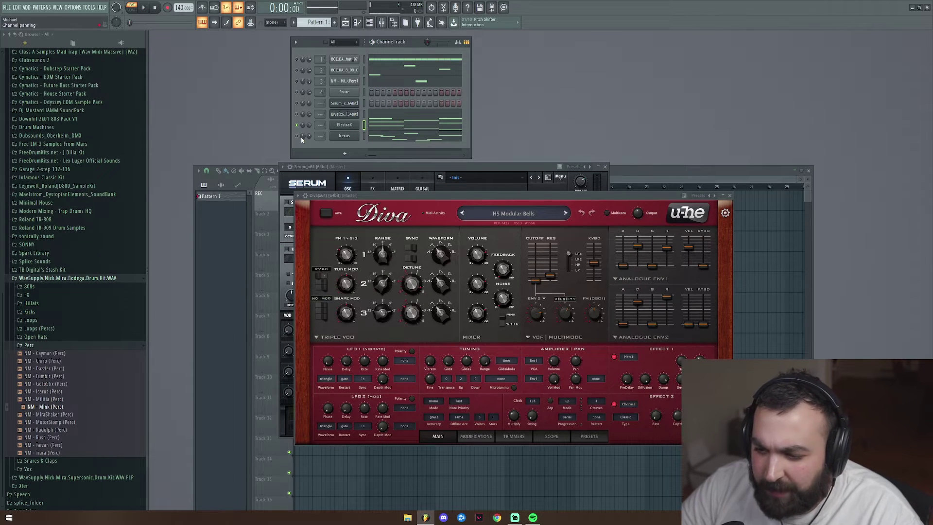
# Step: Open the Nexus plugin and audition its part on its own and together with ElectraX
pyautogui.click(344, 135)
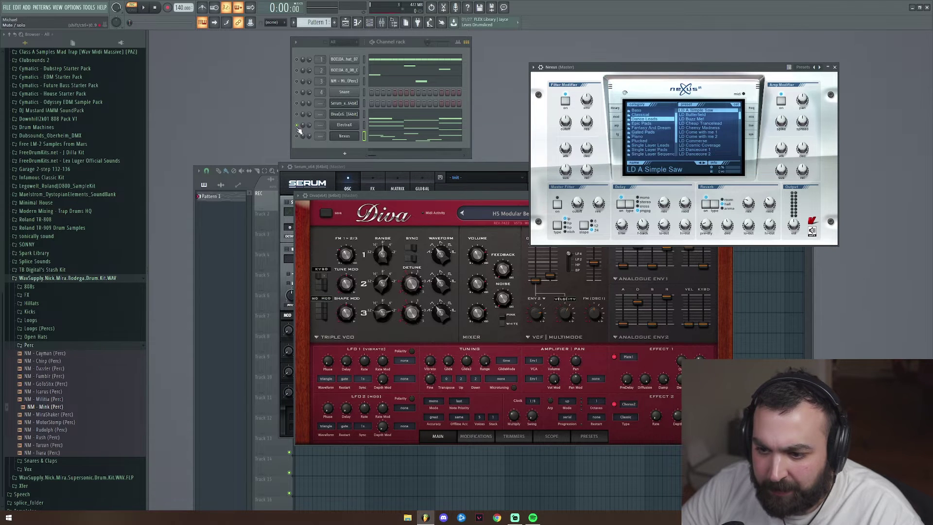
pyautogui.press('space')
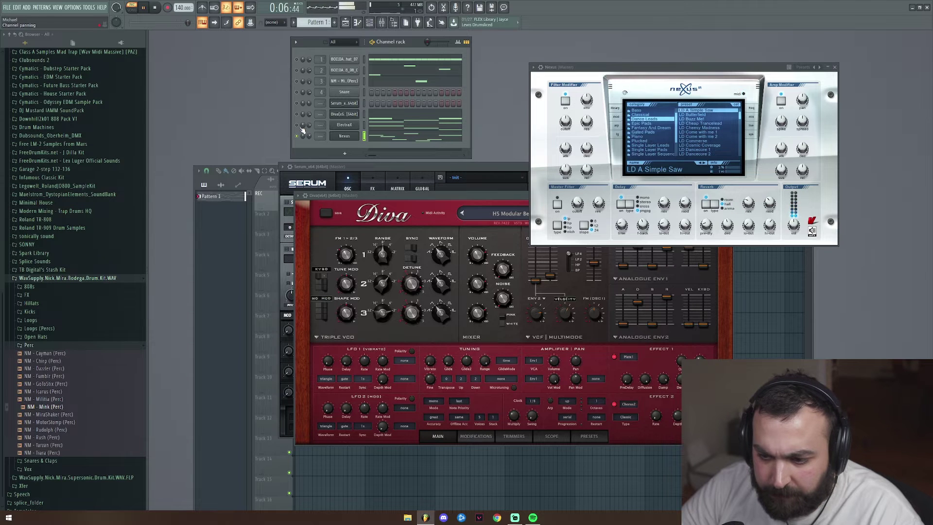
pyautogui.press('space')
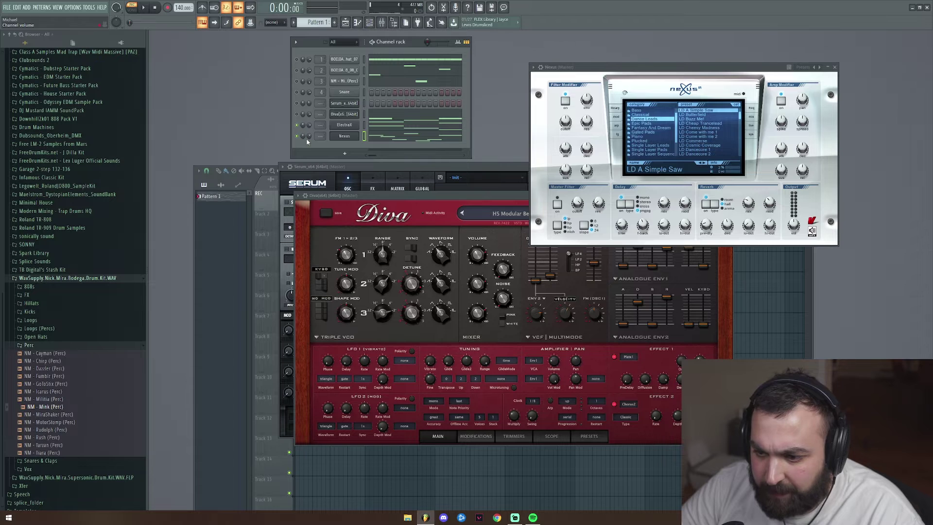
pyautogui.press('space')
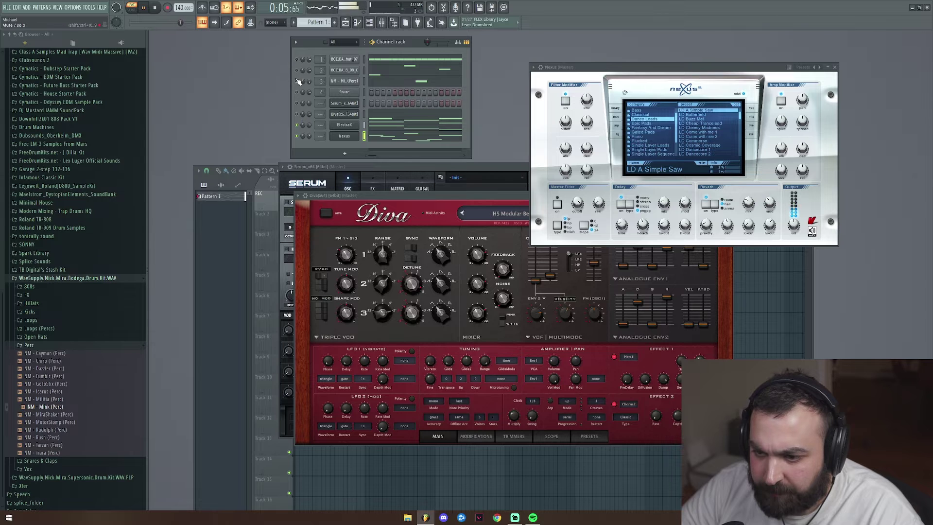
pyautogui.moveTo(537, 73); pyautogui.dragTo(505, 65)
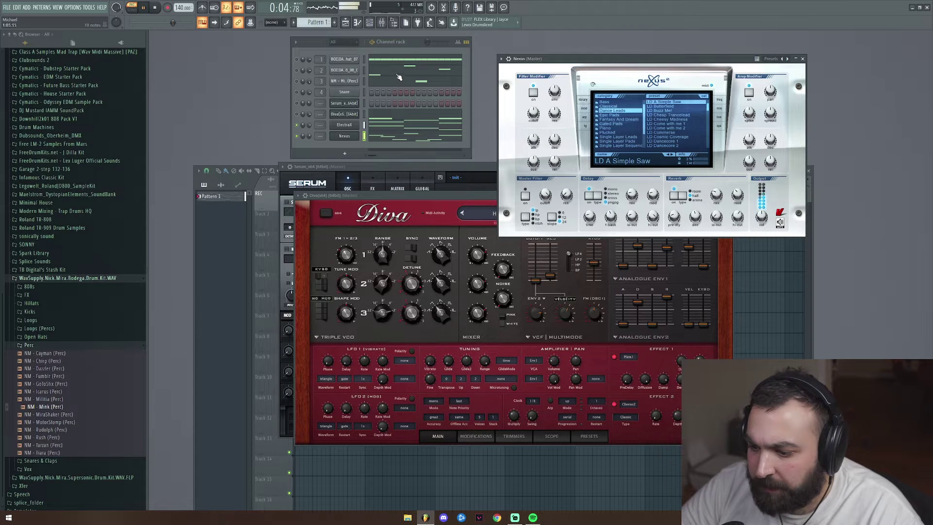
pyautogui.press('space')
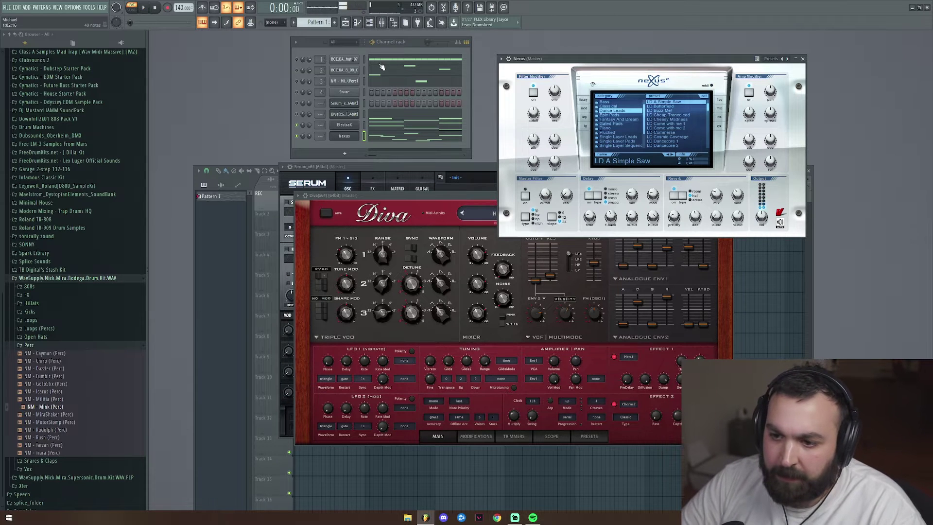
# Step: Solo the hi-hat channel and play back its note pattern in the piano roll
pyautogui.rightClick(297, 60)
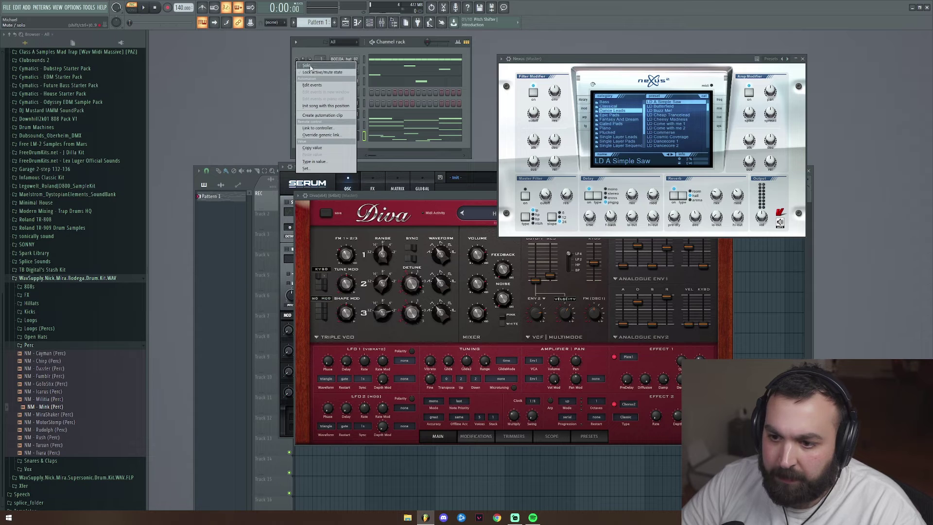
pyautogui.click(311, 66)
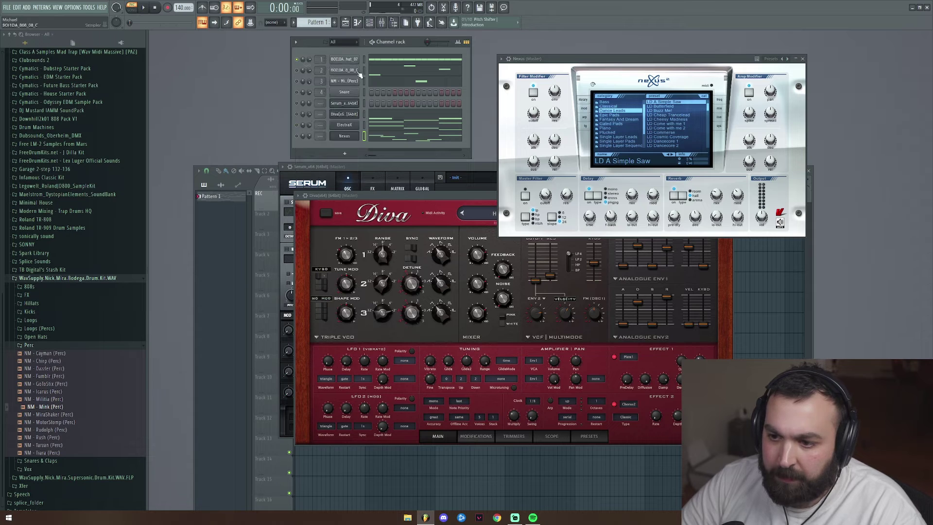
pyautogui.click(401, 65)
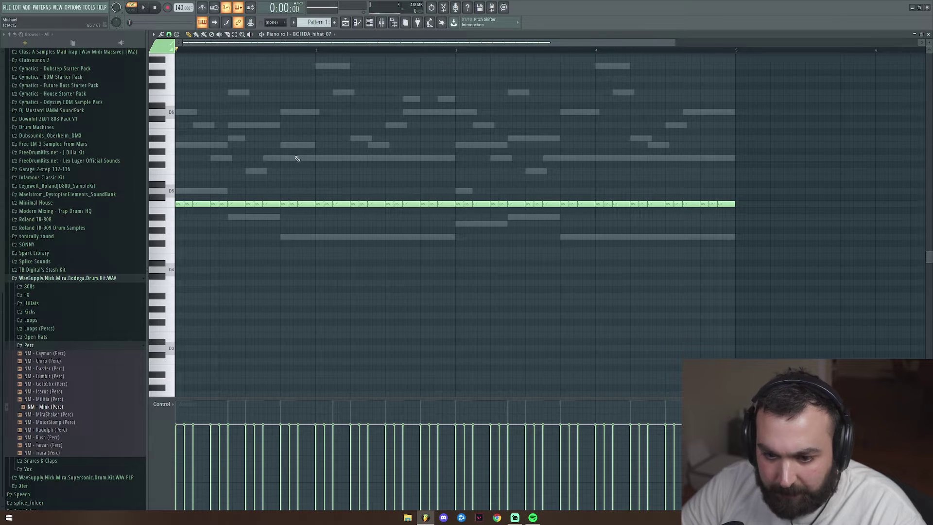
pyautogui.press('space')
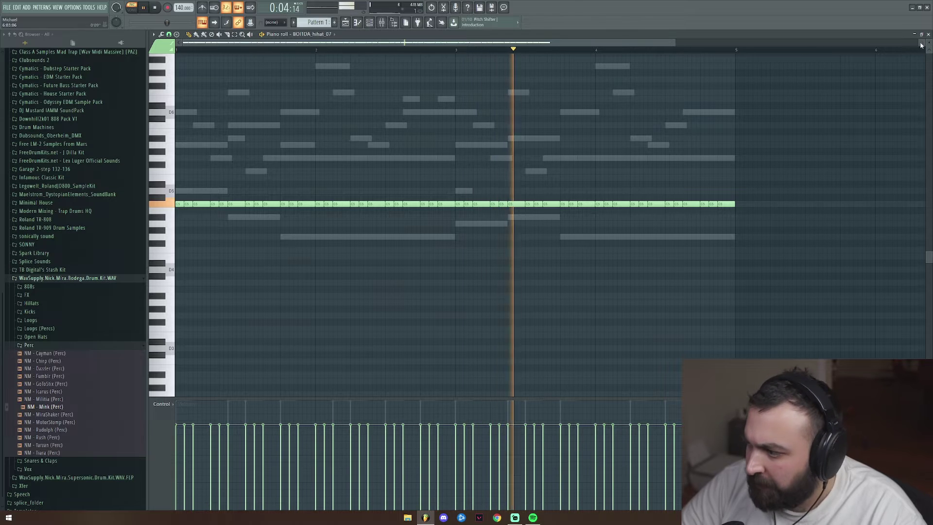
pyautogui.press('F7')
pyautogui.press('space')
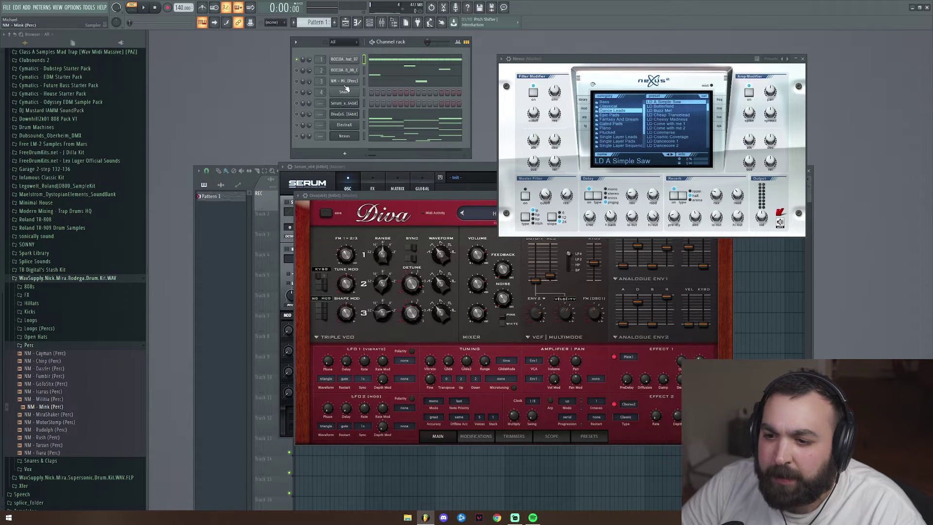
# Step: Examine the sample settings and piano-roll notes of the NM - Mink (Perc) channel
pyautogui.click(344, 82)
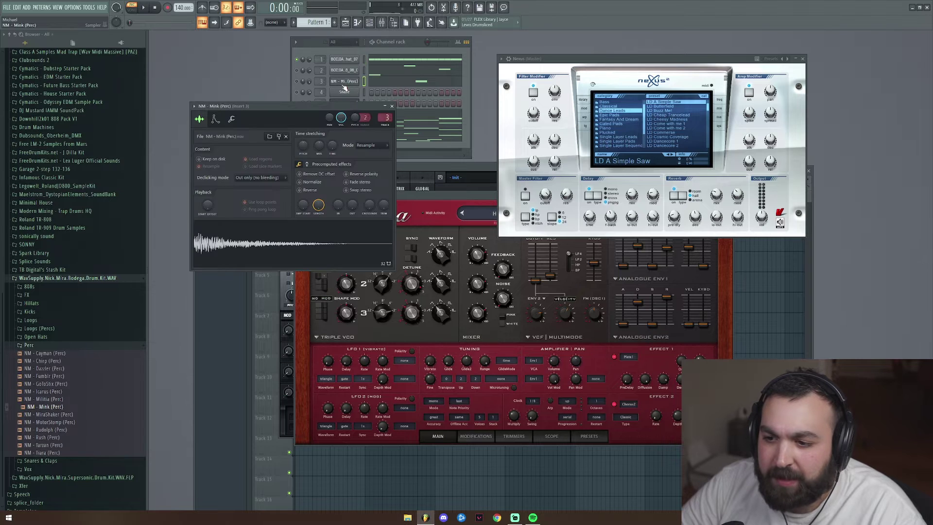
pyautogui.press('F7')
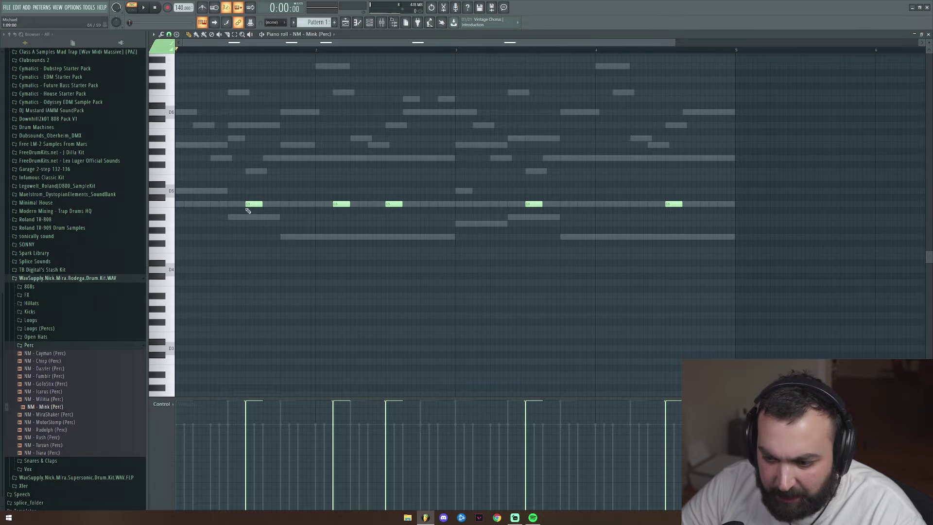
pyautogui.press('q')
pyautogui.press('F7')
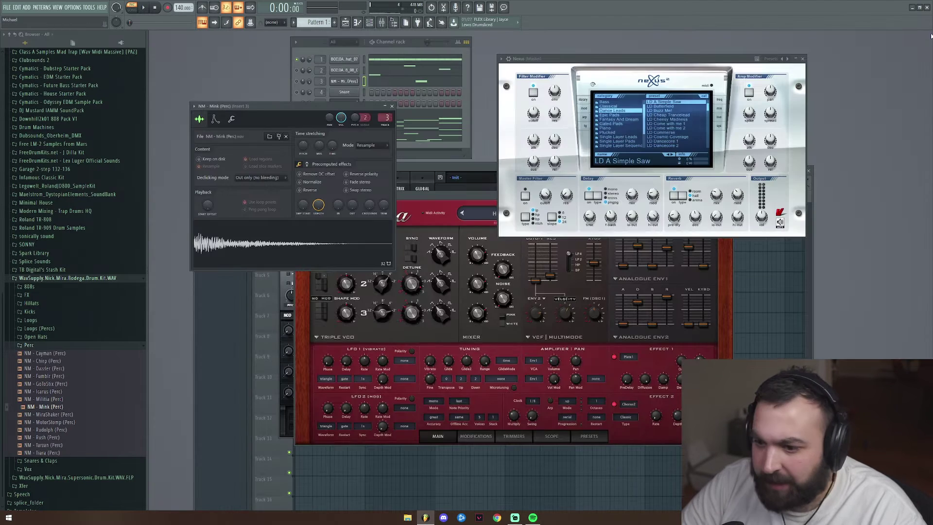
# Step: Unmute the NM - Mink (Perc) channel and play it together with the hi-hat
pyautogui.click(300, 84)
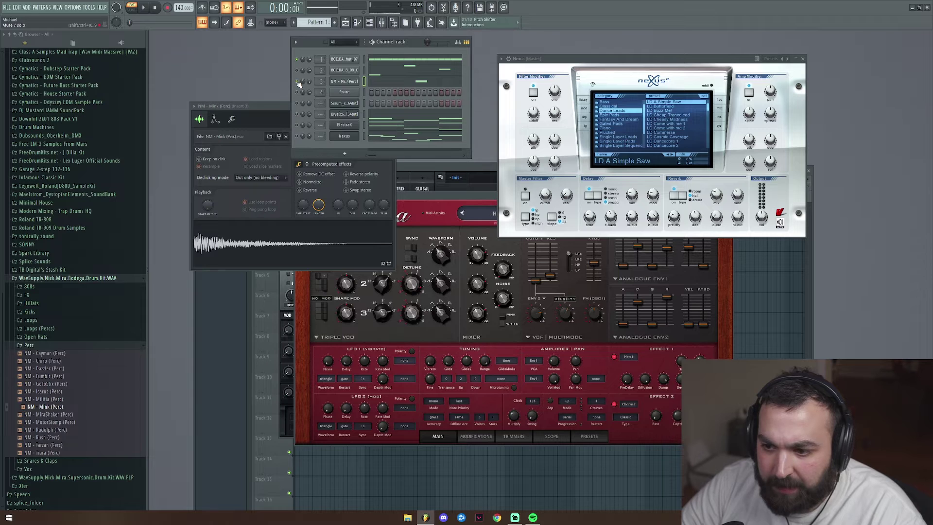
pyautogui.press('space')
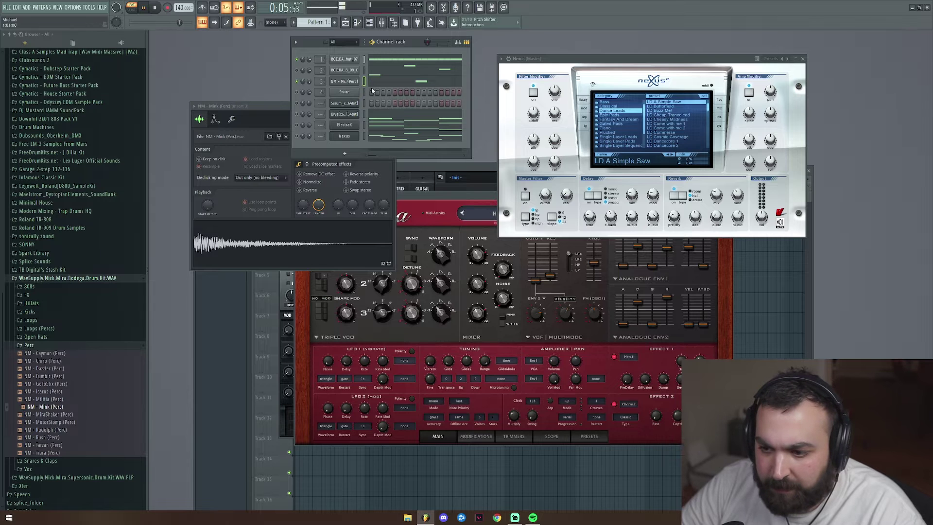
pyautogui.press('space')
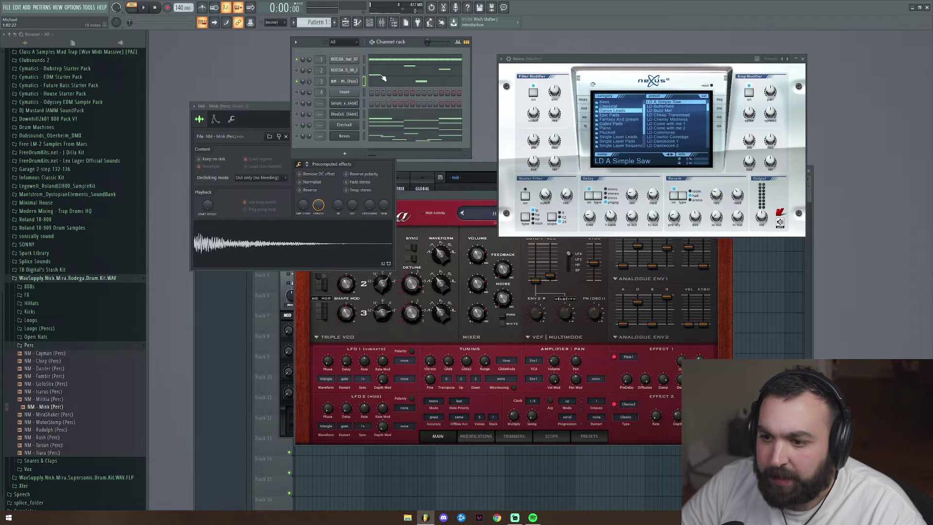
# Step: Examine the 808 channel's piano-roll notes and its sample settings, moving its sampler window clear of the percussion one
pyautogui.click(382, 76)
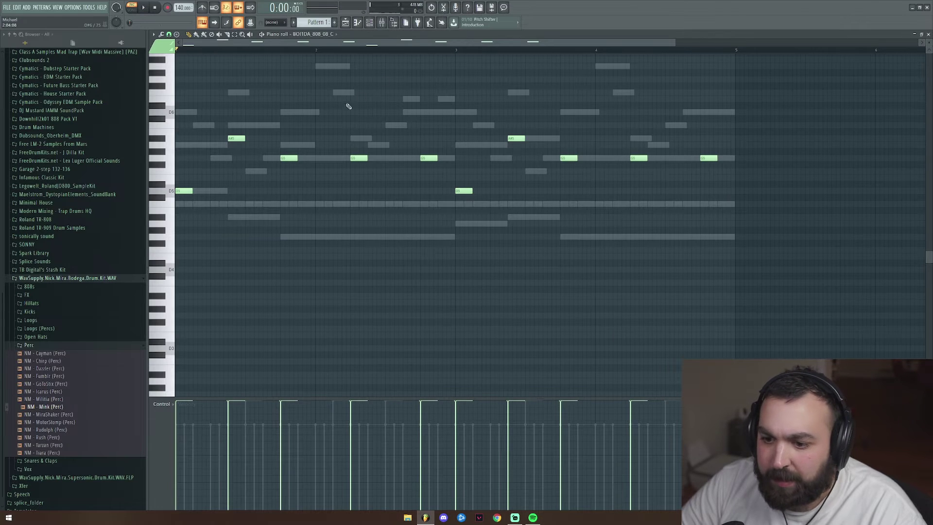
pyautogui.click(928, 34)
pyautogui.click(335, 74)
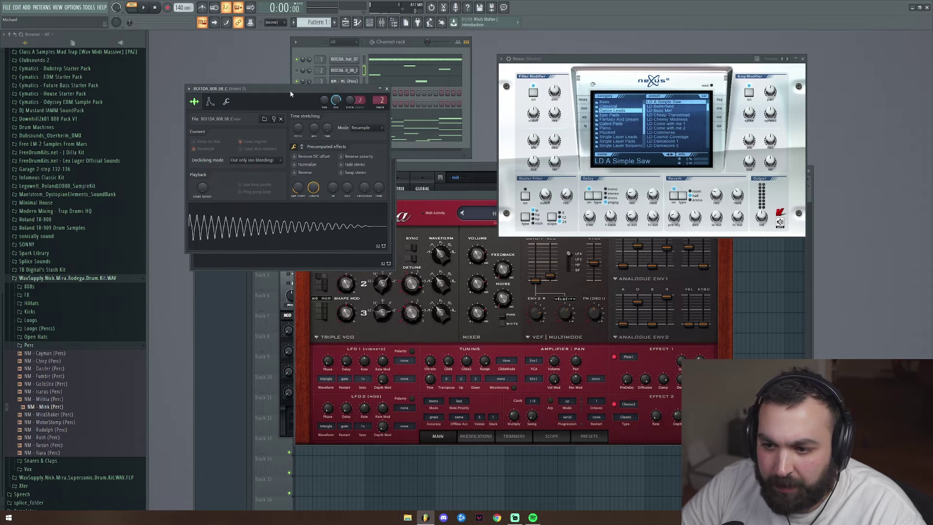
pyautogui.moveTo(301, 93); pyautogui.dragTo(399, 115)
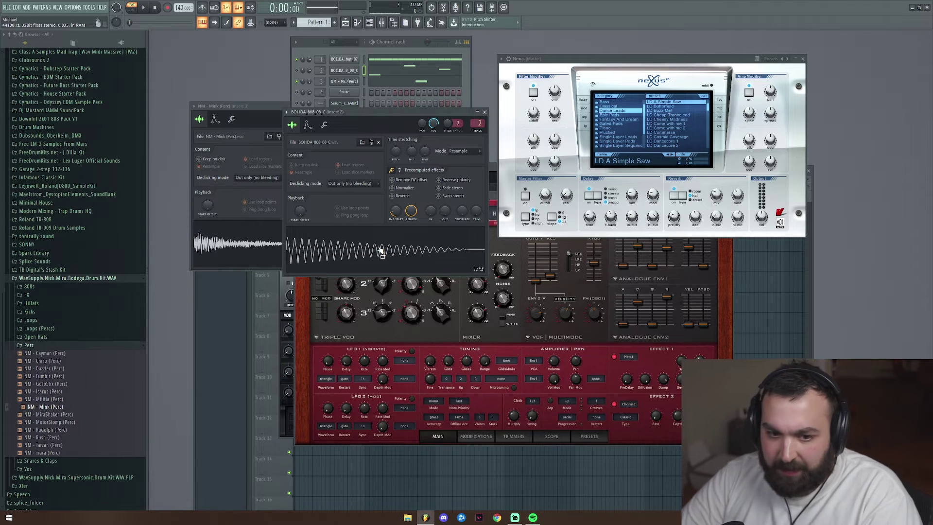
# Step: Unmute the 808 channel and play it together with the hi-hat and percussion
pyautogui.press('space')
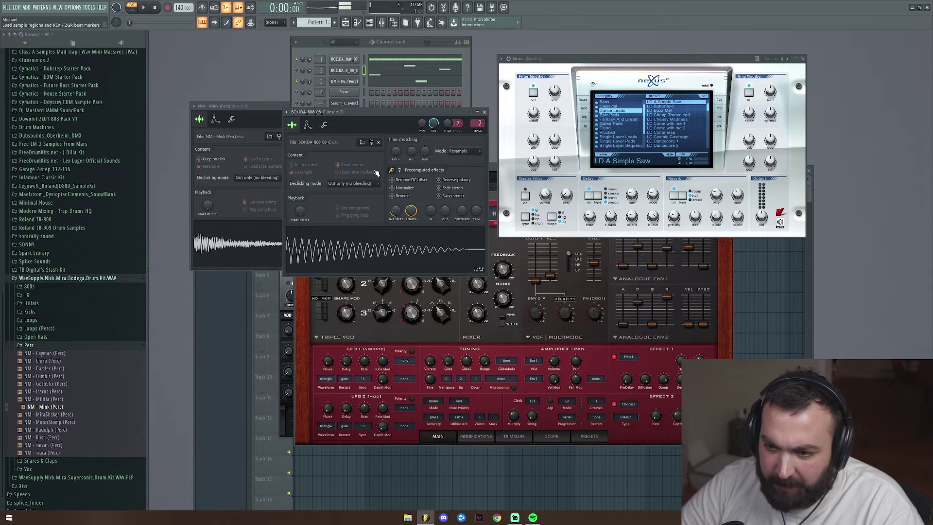
pyautogui.click(300, 72)
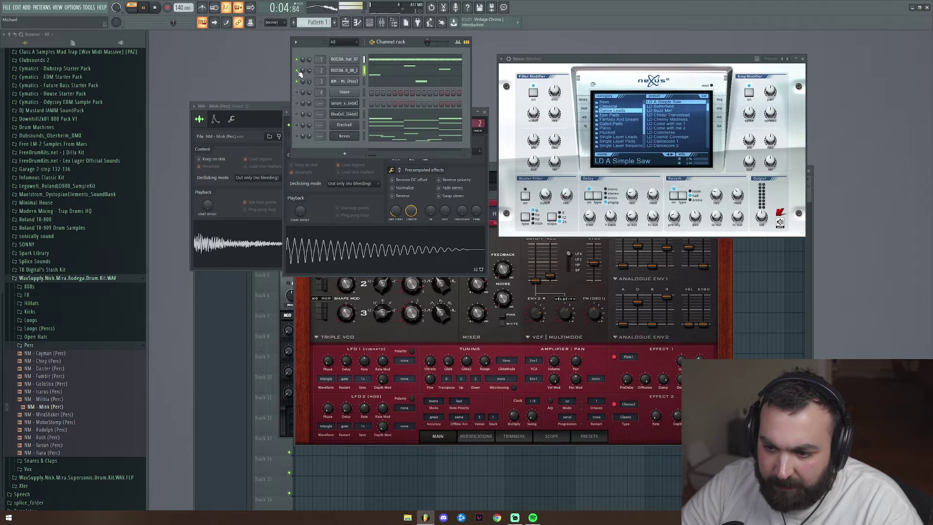
pyautogui.press('space')
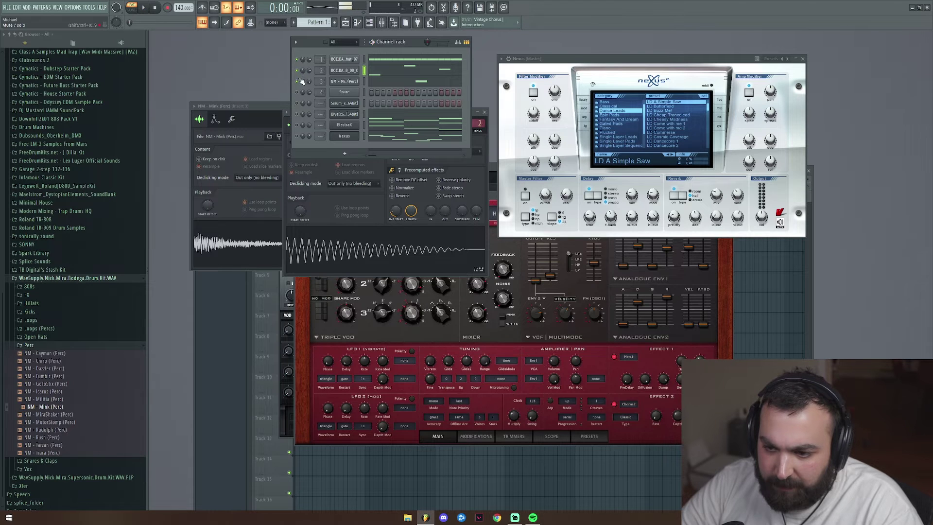
# Step: Toggle solo on the 808 channel to bring every channel back in, and play the full pattern
pyautogui.rightClick(298, 72)
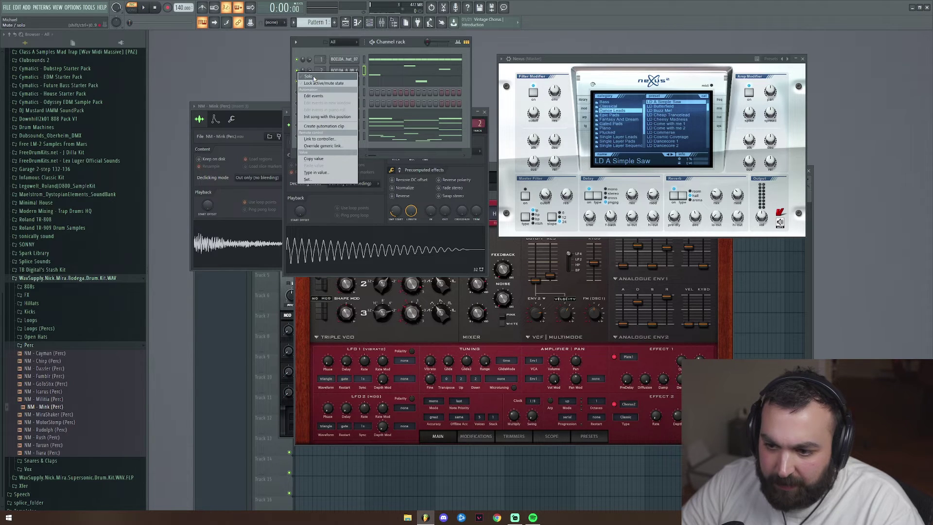
pyautogui.click(308, 77)
pyautogui.rightClick(298, 73)
pyautogui.click(309, 77)
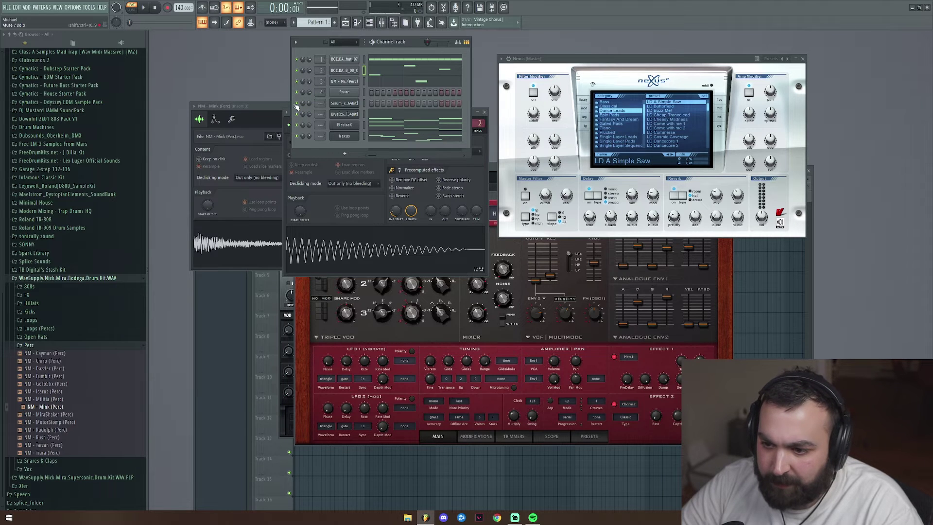
pyautogui.press('space')
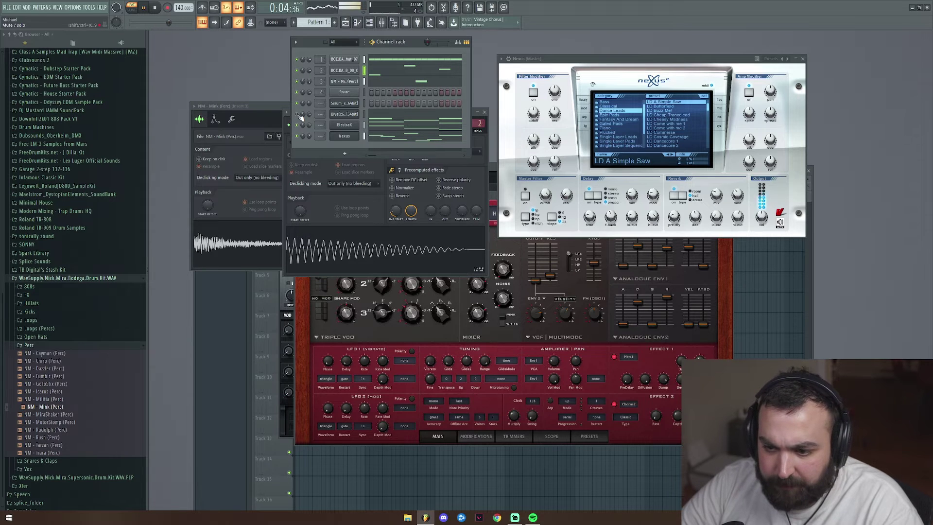
pyautogui.press('space')
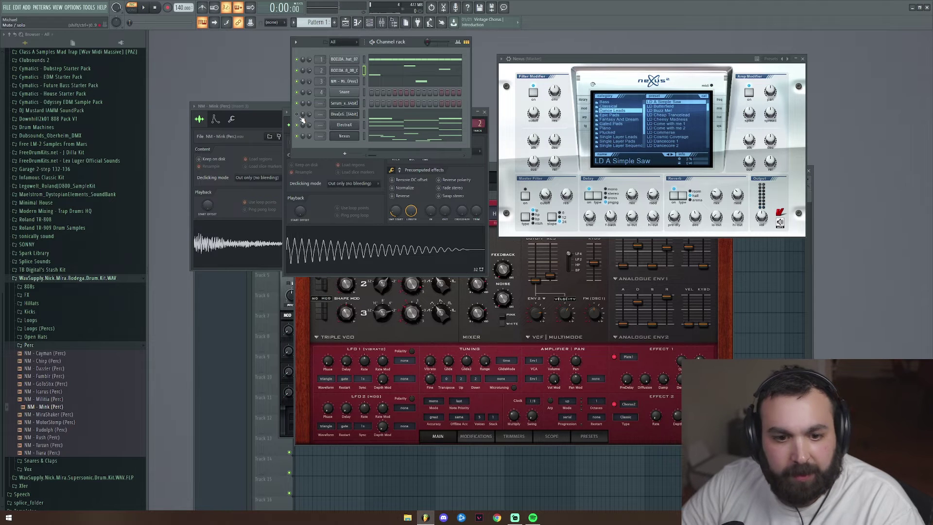
# Step: Examine the Diva channel's notes in the piano roll and return to the channel rack
pyautogui.click(381, 119)
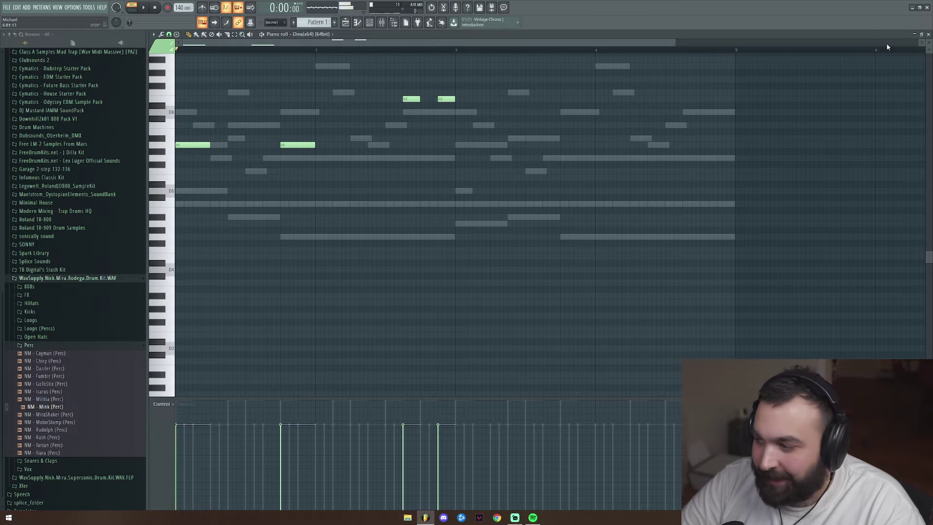
pyautogui.click(929, 34)
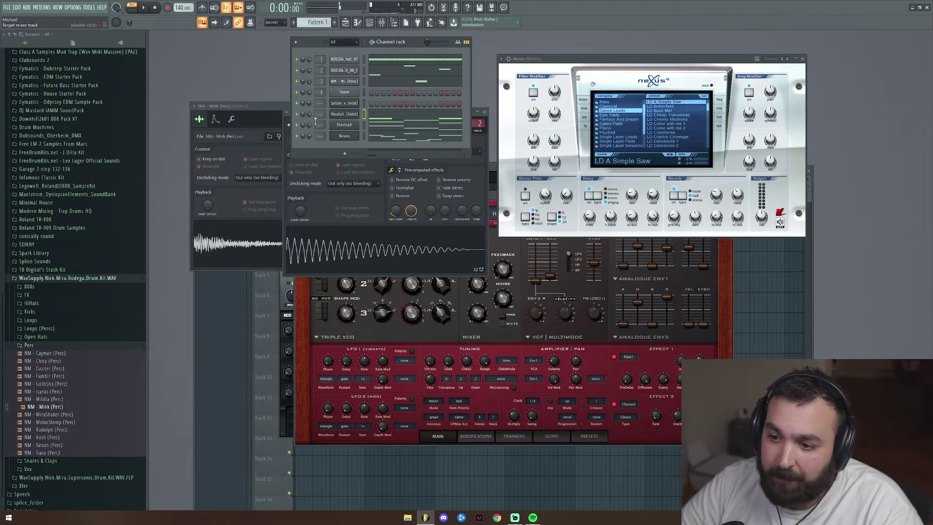
pyautogui.press('space')
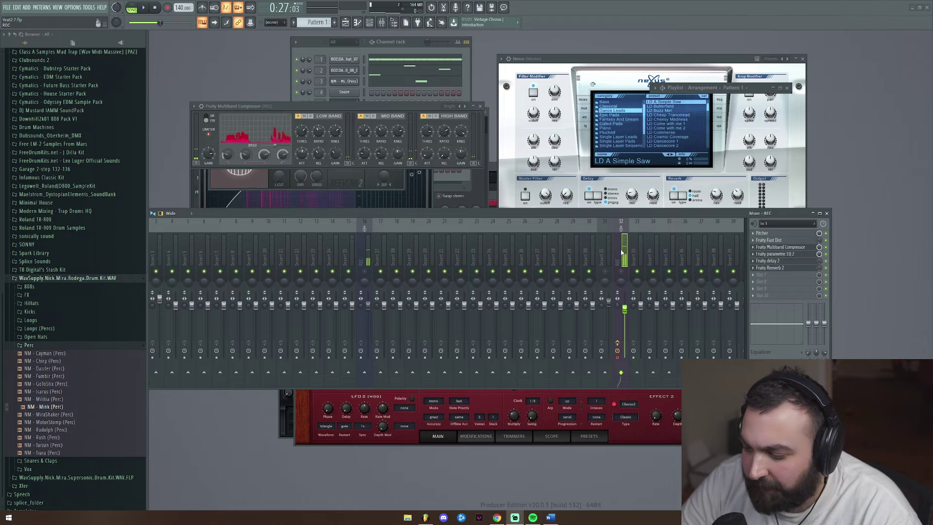
# Step: Open the Pitcher effect on the REC mixer track
pyautogui.click(761, 233)
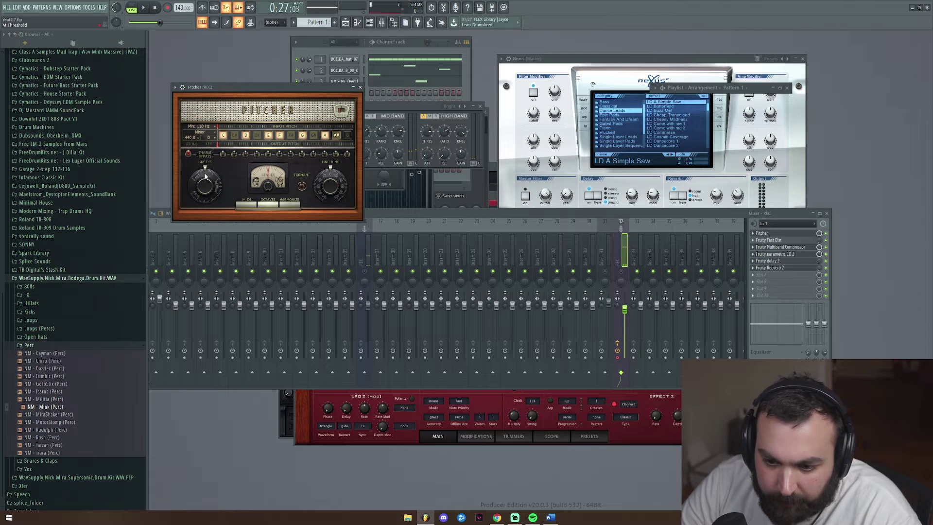
# Step: Inspect the REC track's Fruity Parametric EQ 2 and Fruity Multiband Compressor, including the compressor's plugin options
pyautogui.click(775, 254)
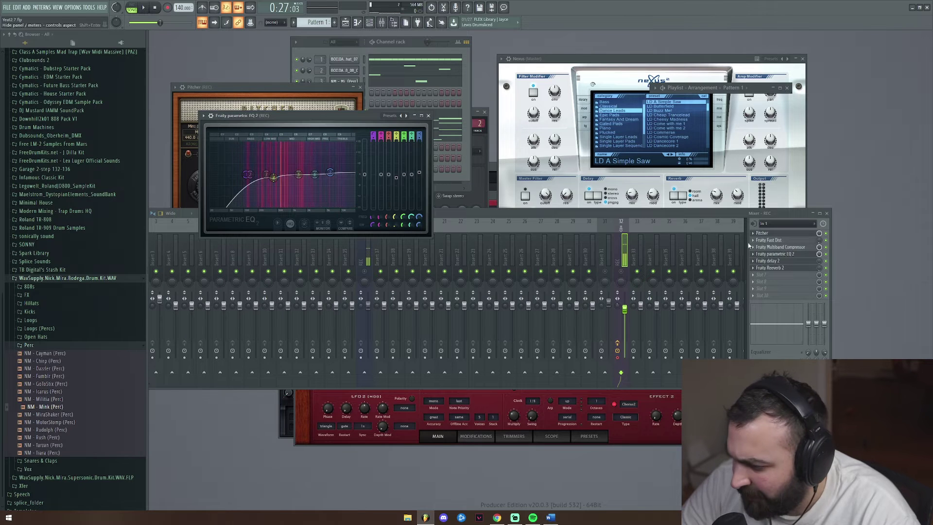
pyautogui.click(783, 248)
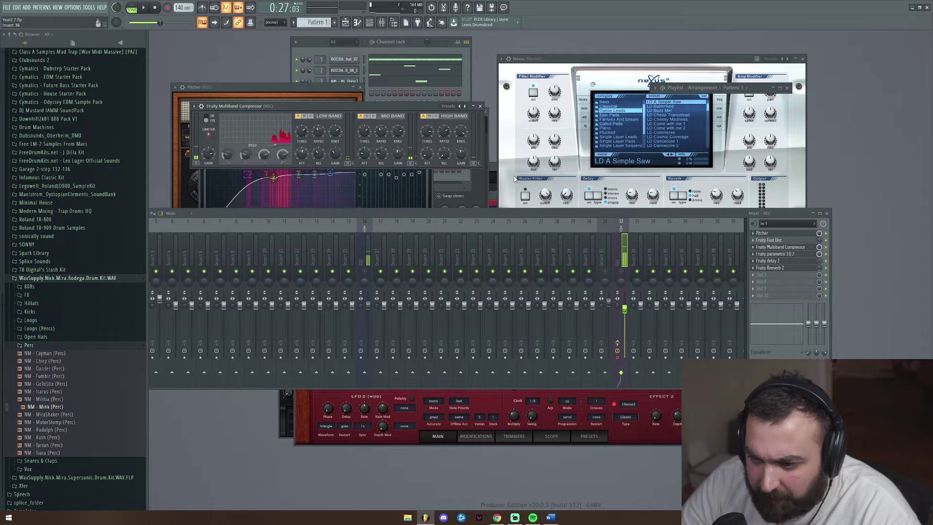
pyautogui.moveTo(287, 107); pyautogui.dragTo(299, 114)
pyautogui.click(206, 113)
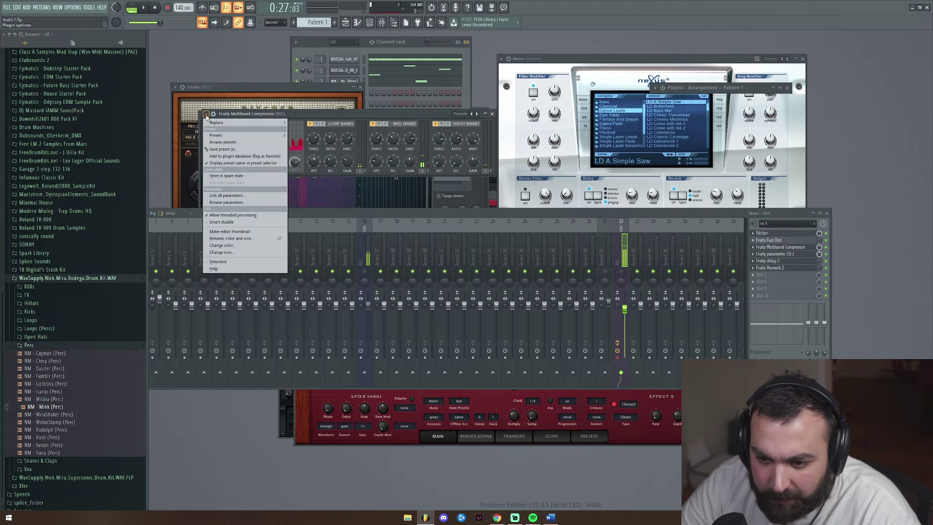
pyautogui.moveTo(243, 138)
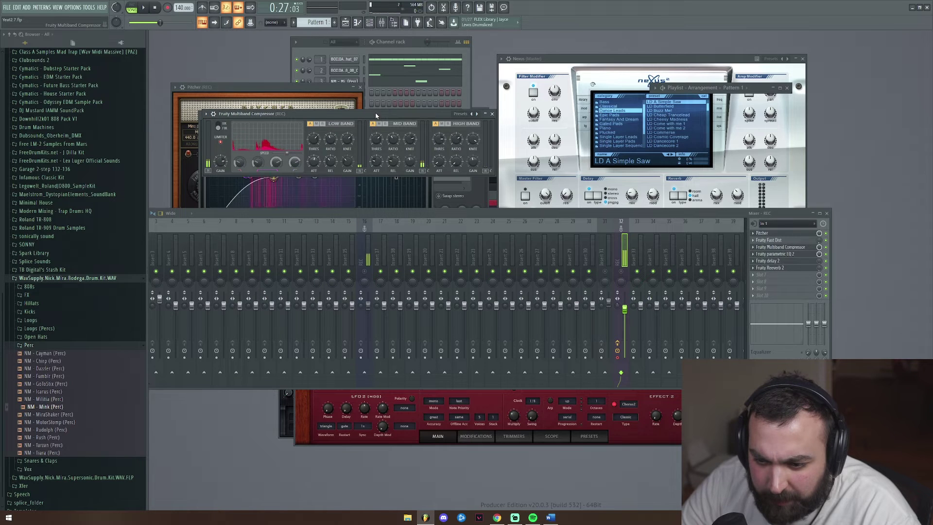
# Step: Review the Fruity Delay 2, Fruity Parametric EQ 2 and Fruity Reverb 2 effects on the REC track
pyautogui.click(794, 260)
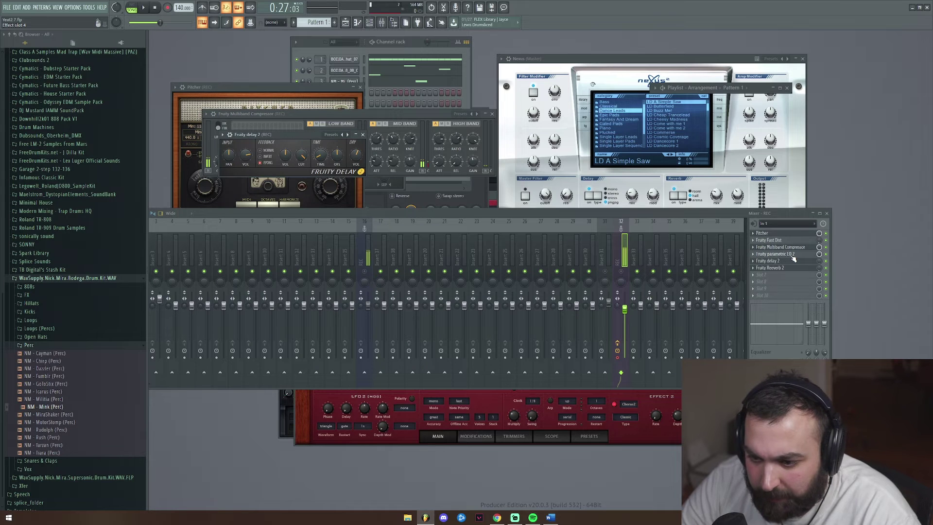
pyautogui.click(793, 255)
pyautogui.click(796, 265)
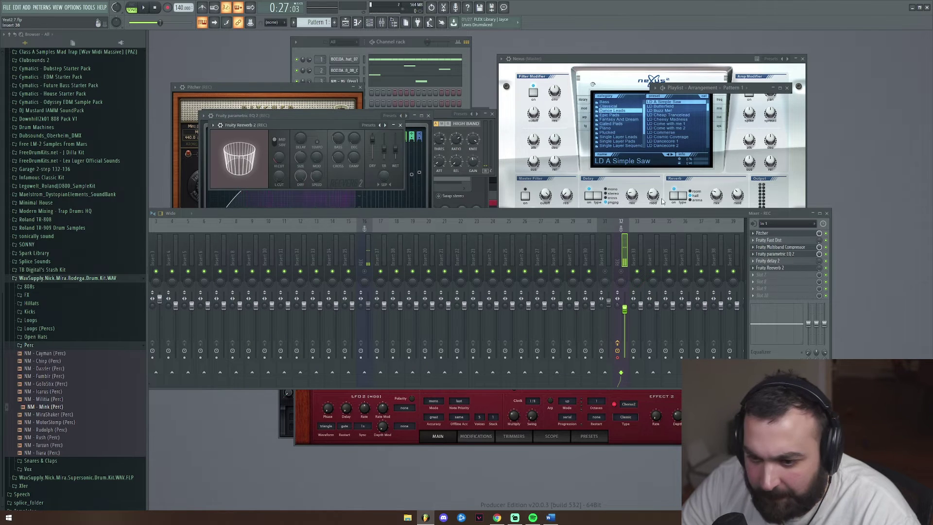
pyautogui.click(782, 270)
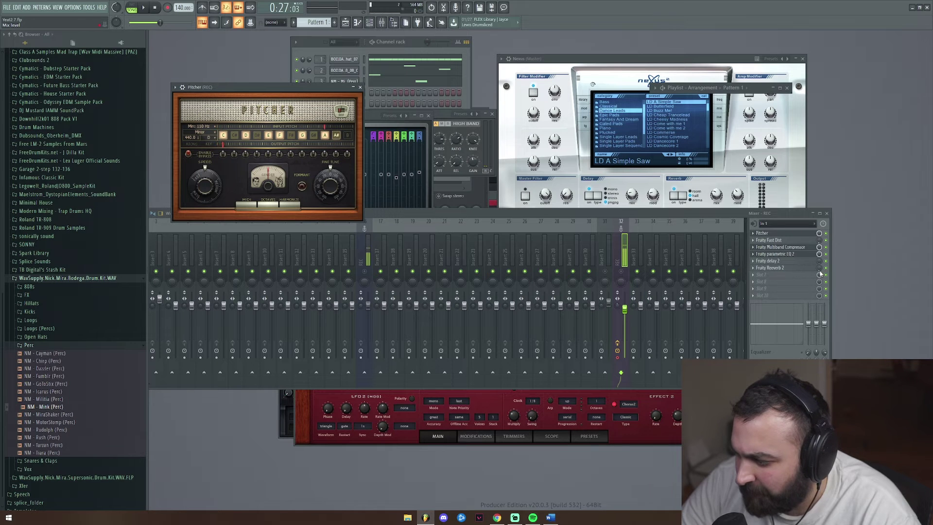
pyautogui.click(792, 262)
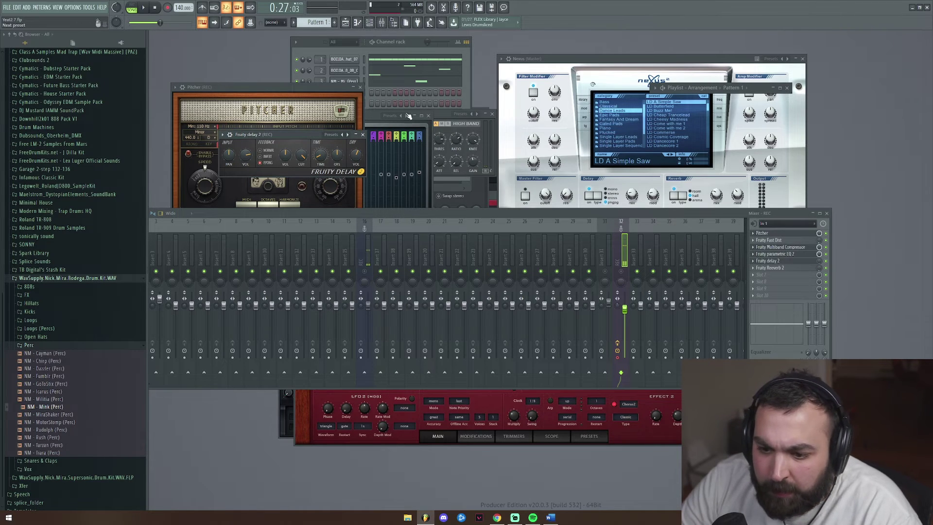
# Step: Open the REC track's Fruity Fast Dist effect and view its plugin options
pyautogui.click(769, 241)
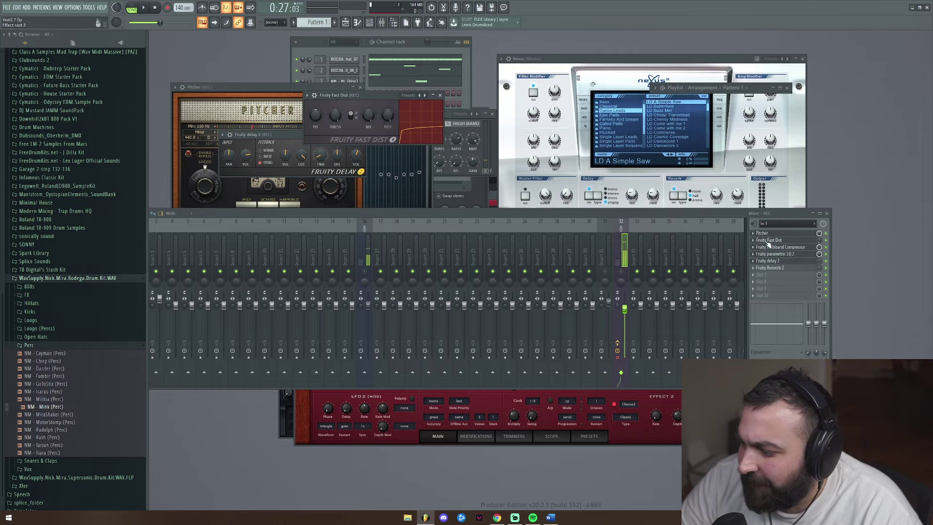
pyautogui.click(307, 96)
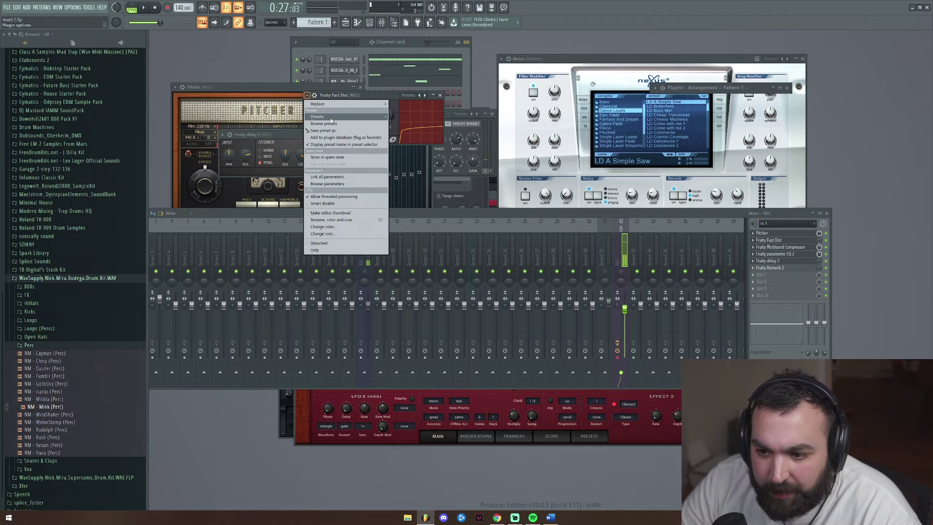
pyautogui.click(385, 95)
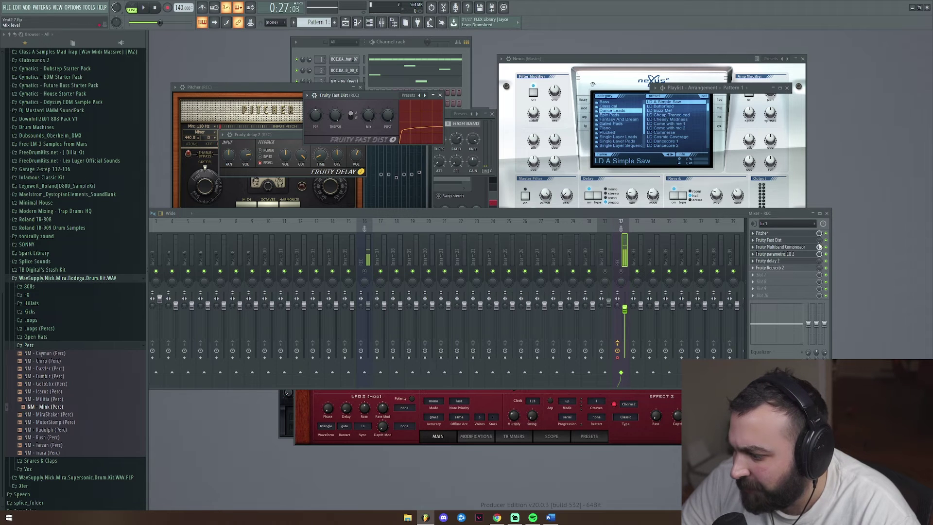
# Step: Maximize the playlist and play the arrangement with the vocal recordings from the start
pyautogui.moveTo(690, 214); pyautogui.dragTo(694, 228)
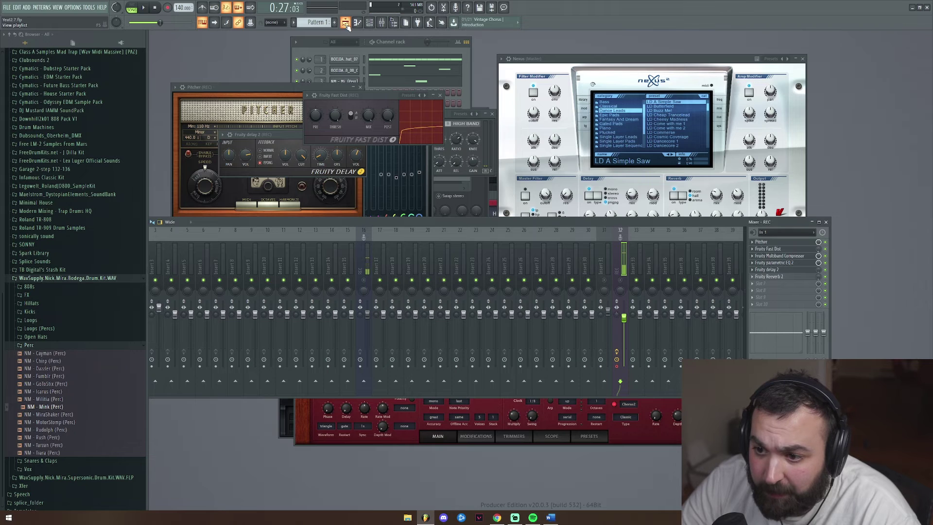
pyautogui.doubleClick(753, 89)
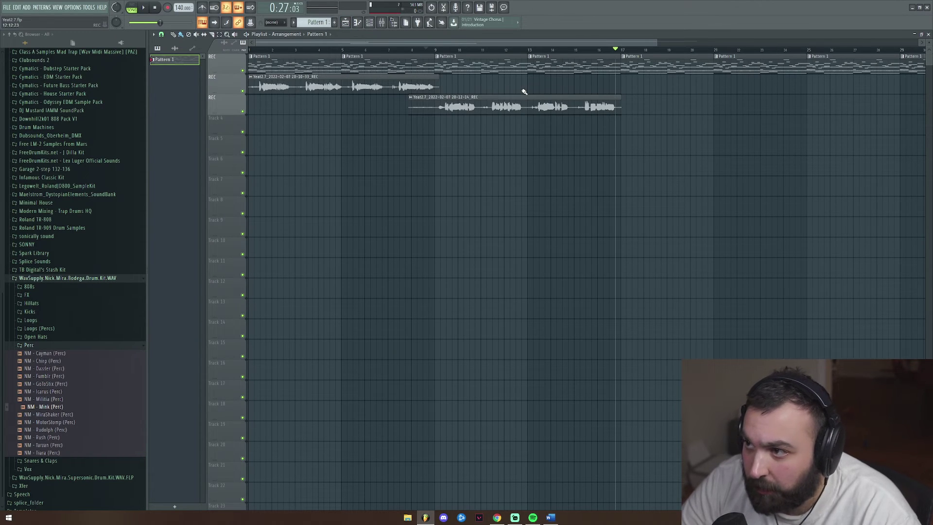
pyautogui.click(252, 50)
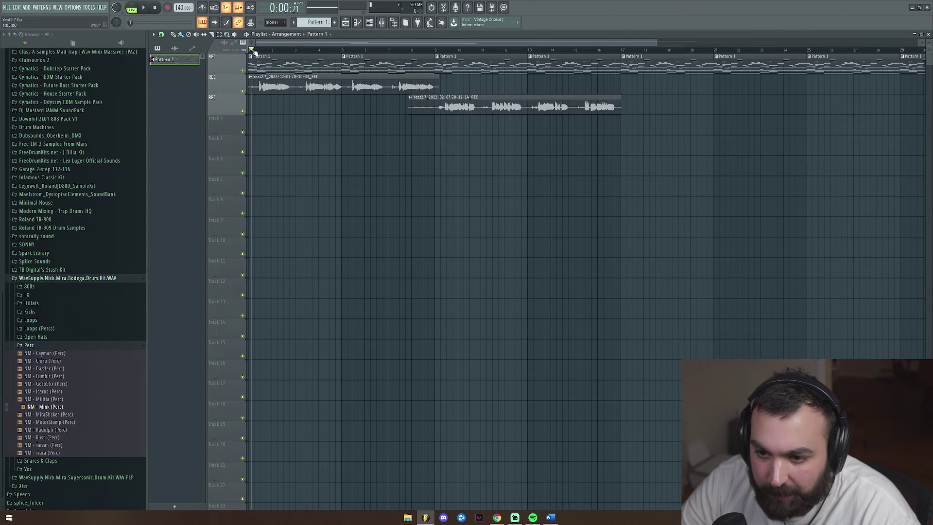
pyautogui.press('space')
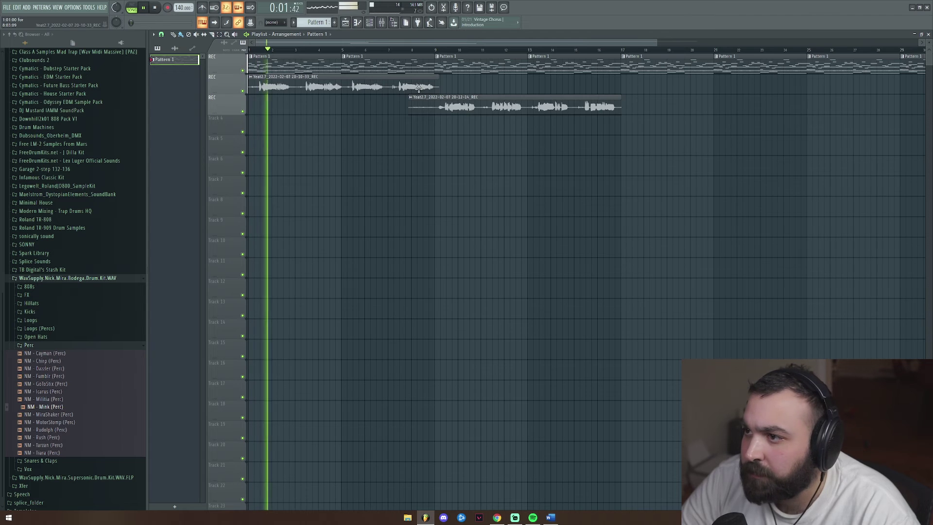